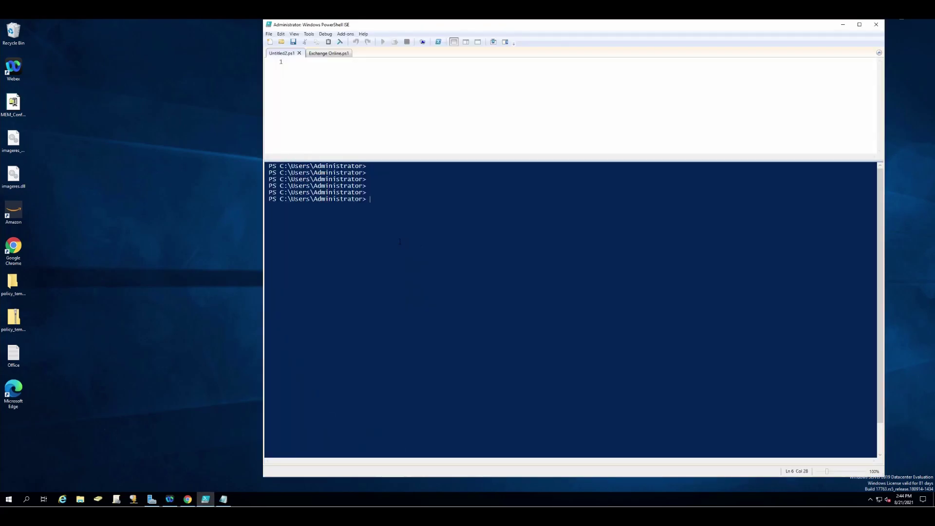
text(Get-MsolUser -All | FT DisplayName,Licenses)
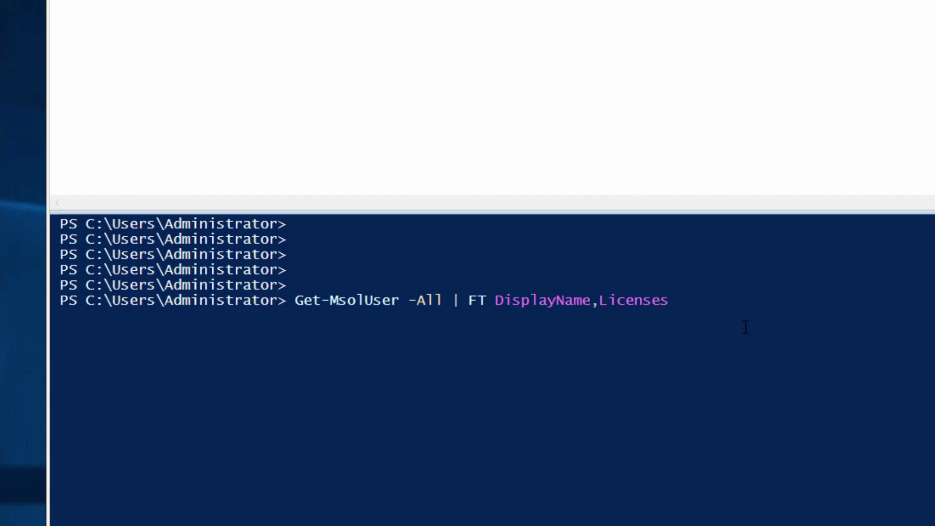
Step: Run Get-MsolUser -All | FT DisplayName,Licenses to list every user's display name with licenses
key(Return)
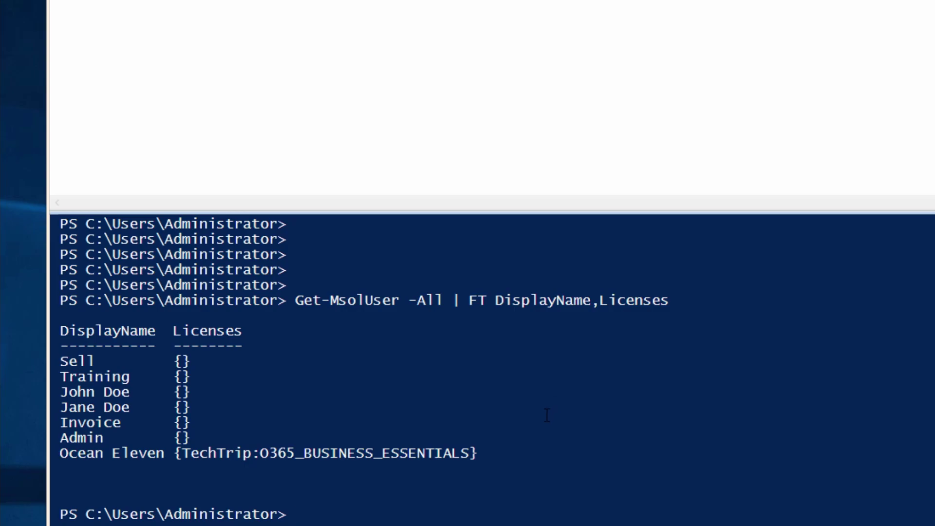
text(Get-MsolUser | Where-Object {$_.isLicensed -like "False"} | Sort-Object -Property UserPrincipalName)
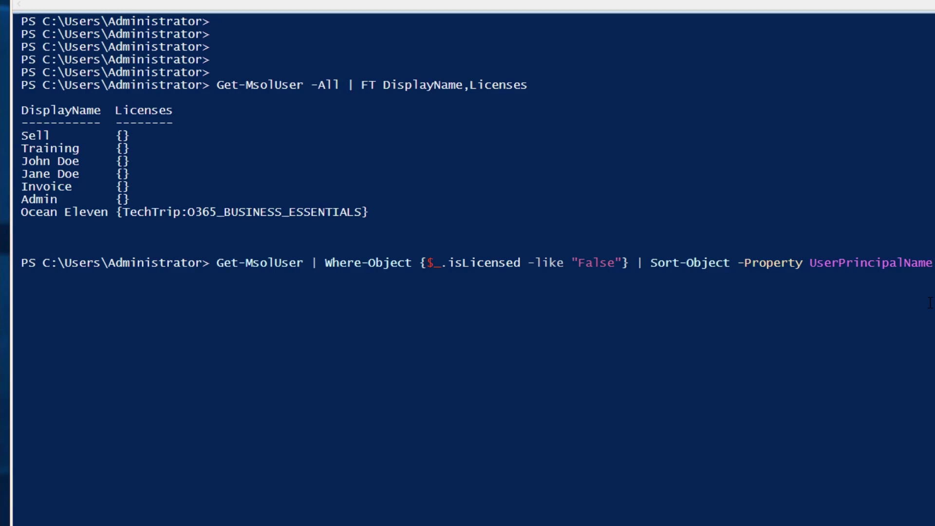
Step: Run the Where-Object isLicensed 'False' query sorted by UserPrincipalName to list unlicensed users
key(Return)
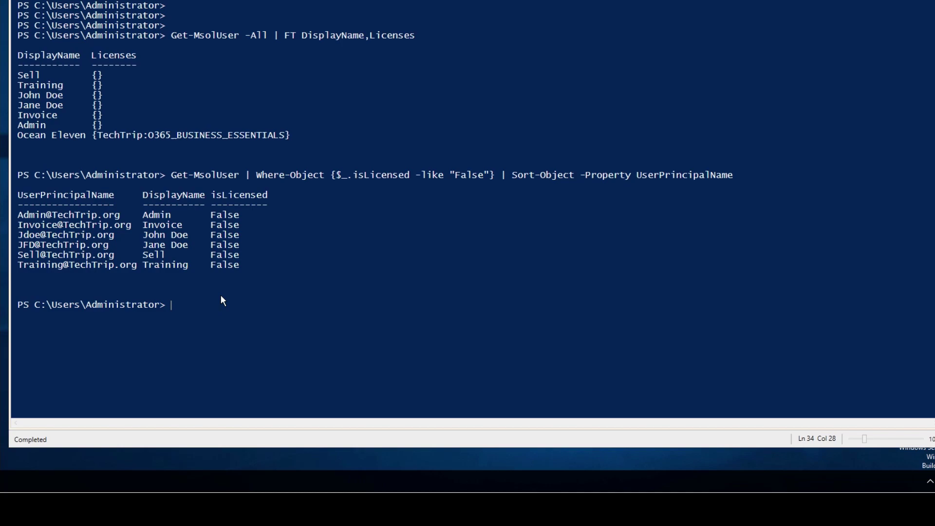
text(Get-MsolUser | Where-Object {($_.licenses).AccountSkuId -match "O365_Business_Essentials"} | Sort-Object -Property UserPrincipalName)
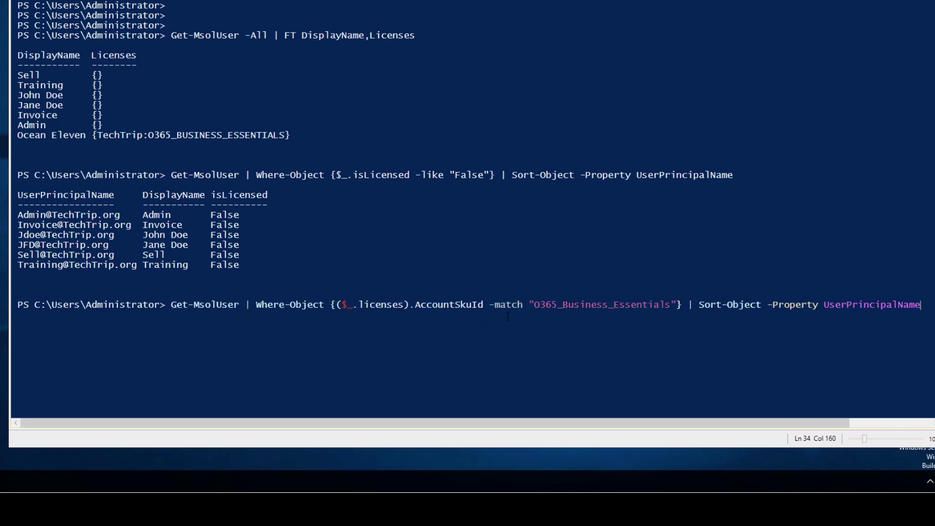